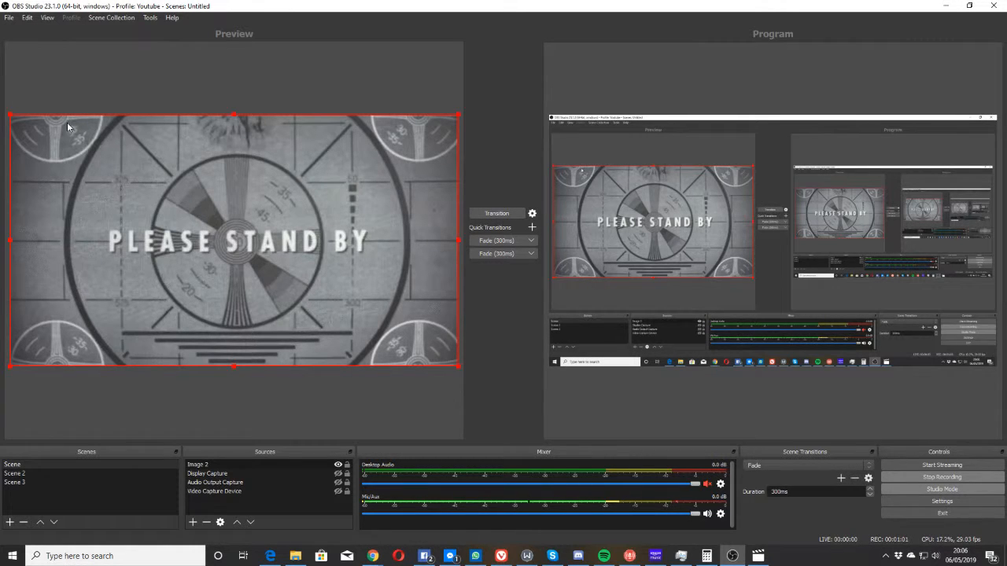
Step: Open the program settings and look through all of the General options
click(10, 18)
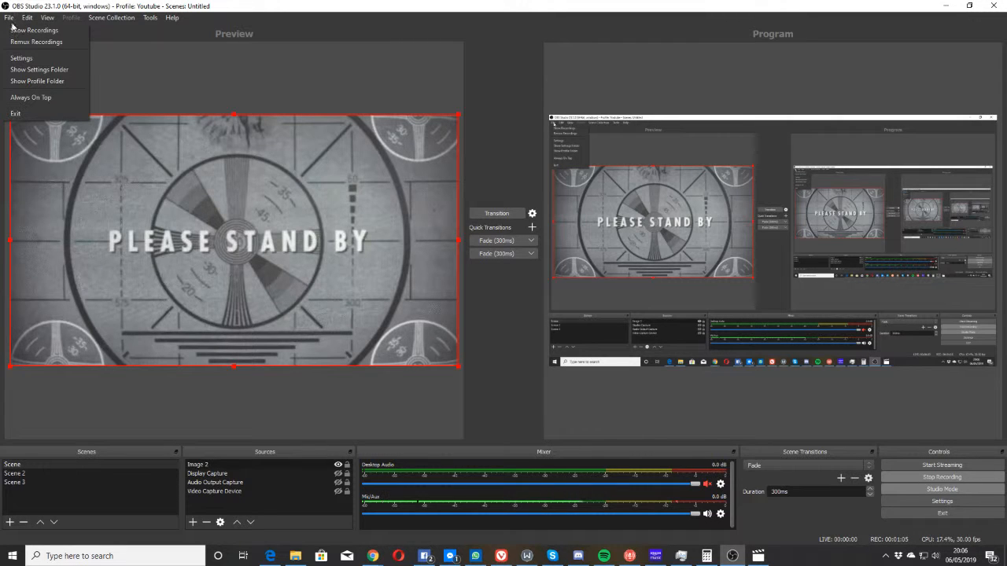
click(23, 57)
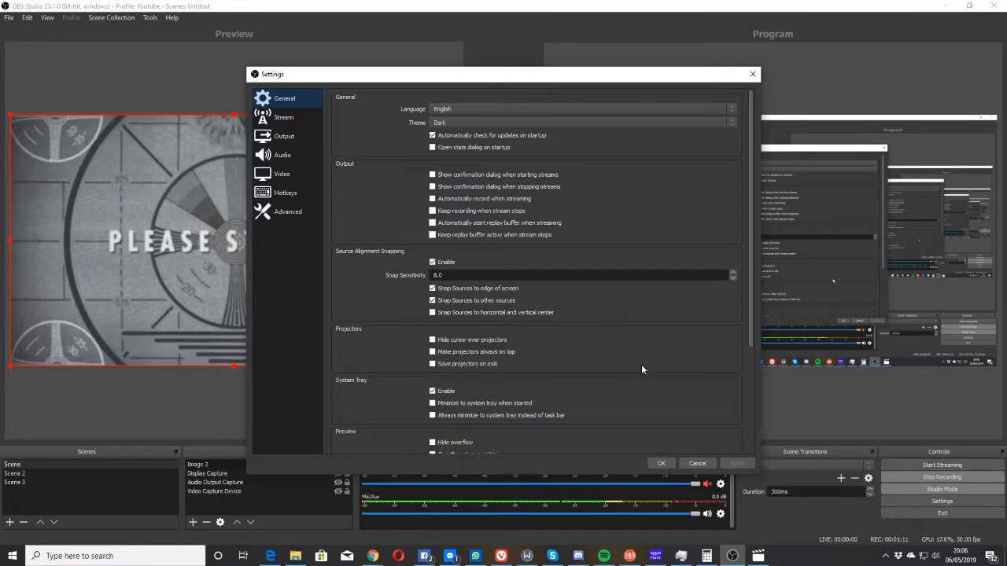
scroll(645, 358, down, 5)
scroll(645, 358, up, 5)
Step: Review the Stream, Output, Audio and Video settings and close the settings dialog
click(276, 119)
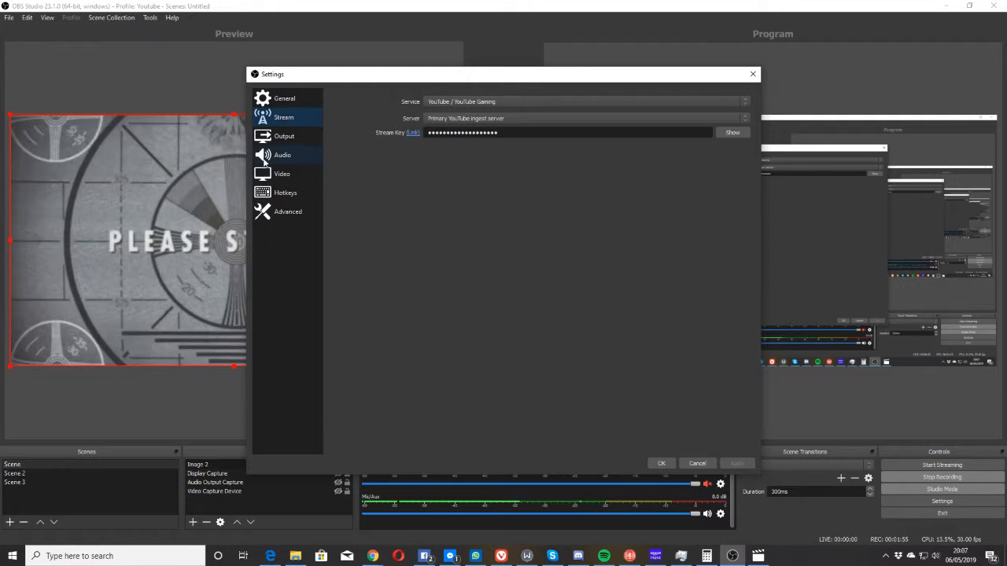
click(279, 142)
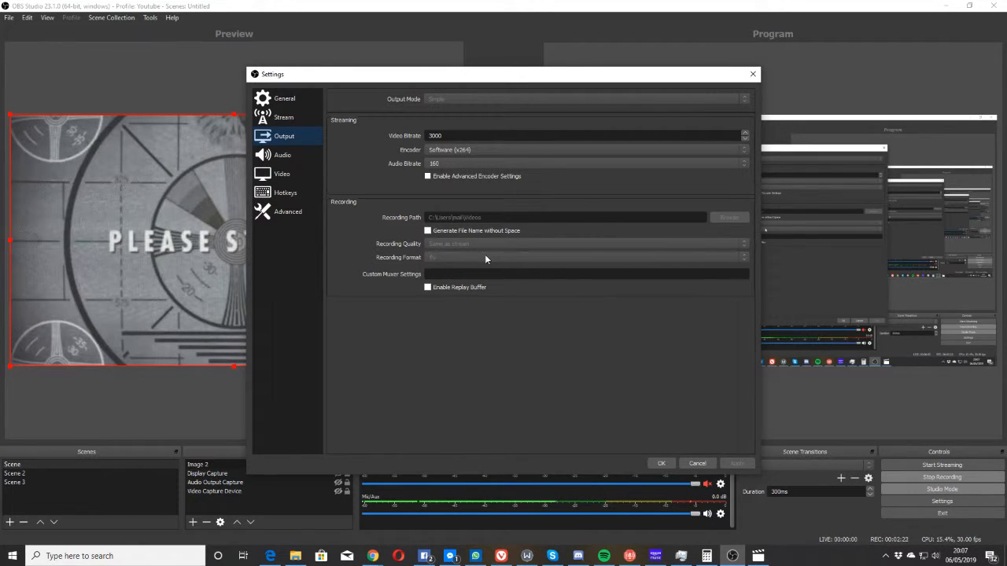
click(307, 157)
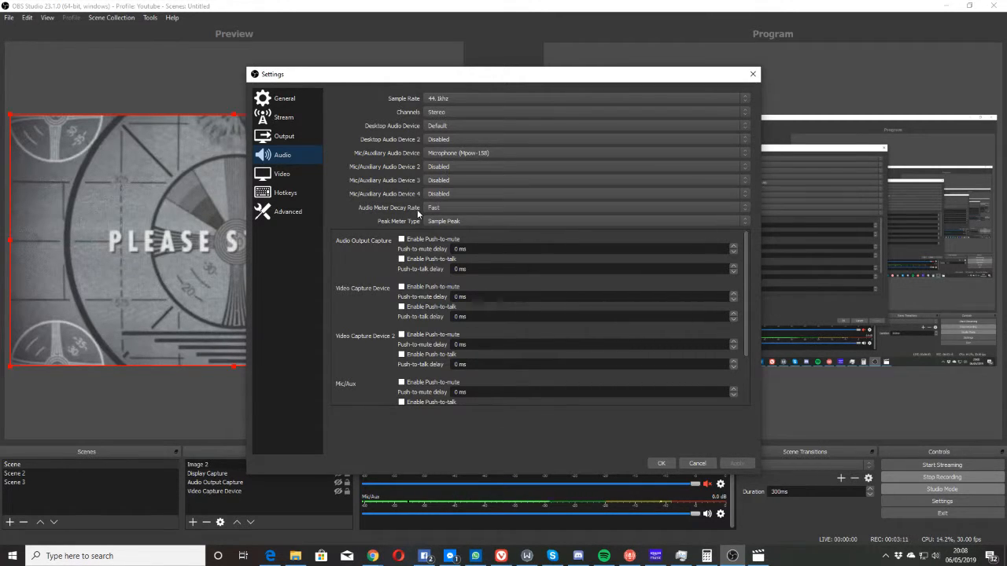
click(283, 175)
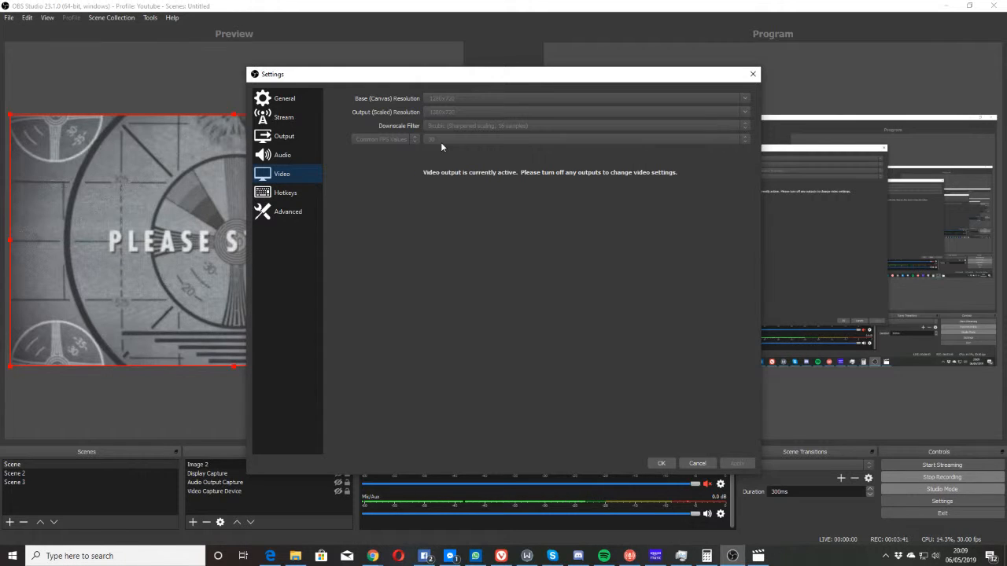
click(662, 463)
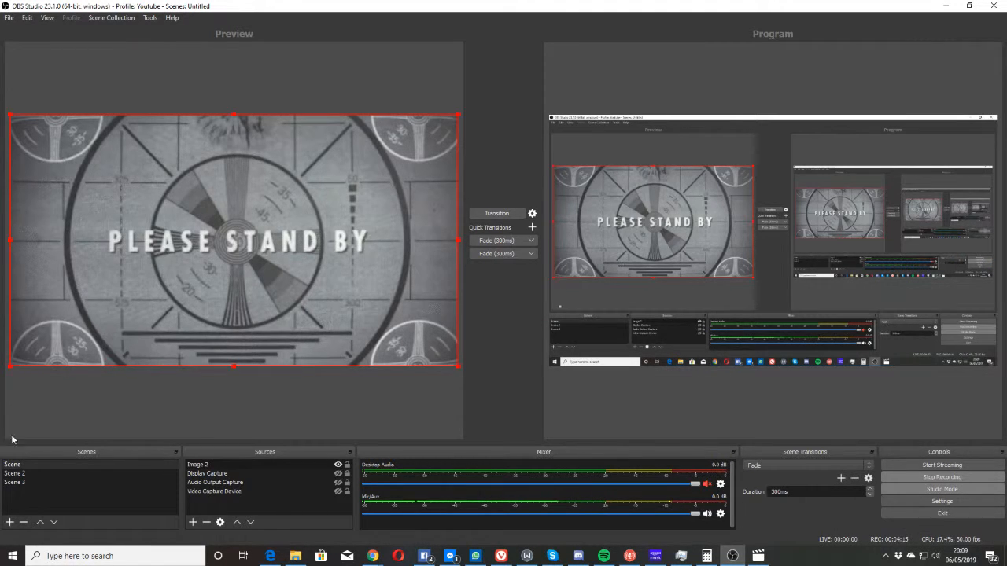
Step: Preview Scene 3, switch the preview to Scene 2 and look through its list of sources
click(26, 485)
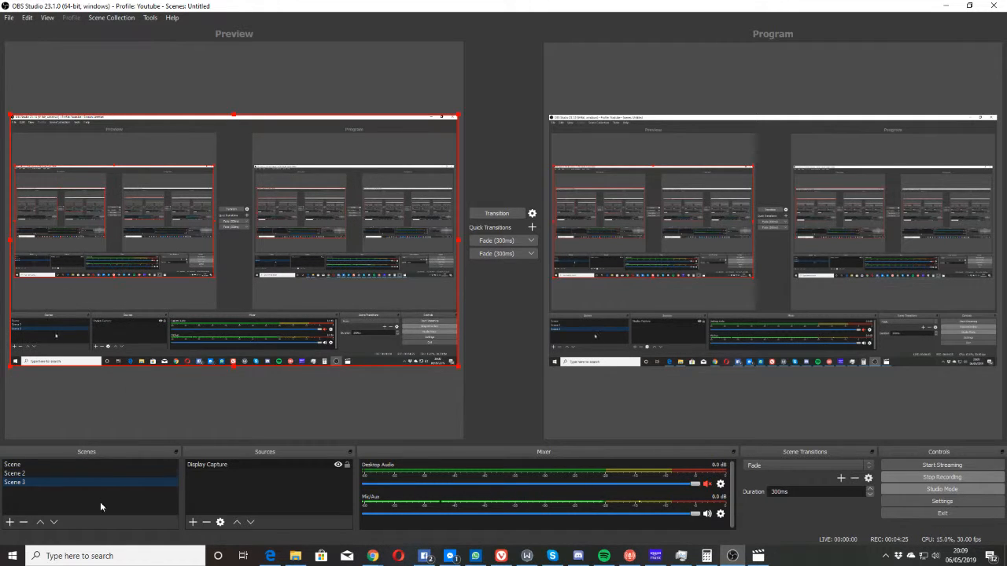
click(28, 475)
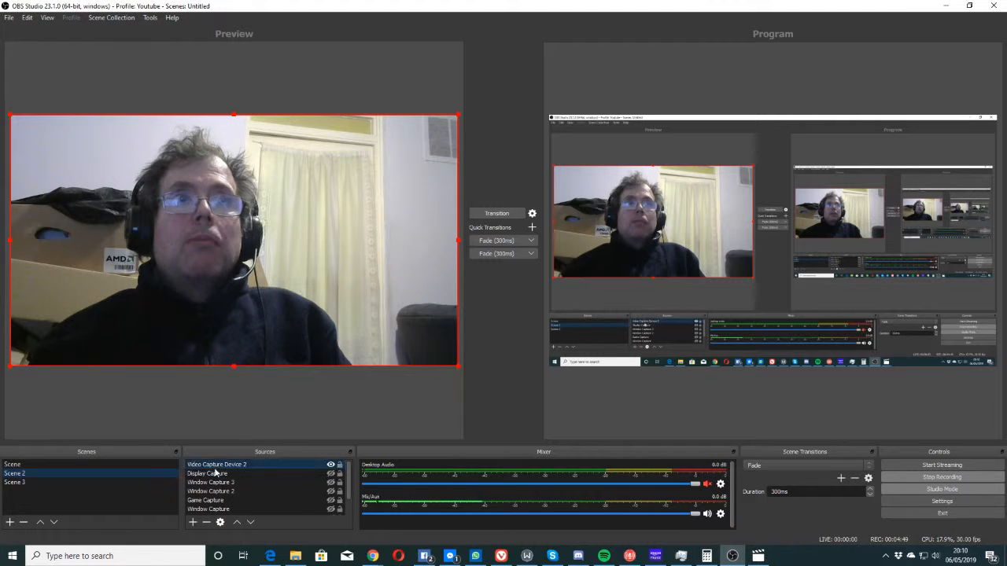
click(258, 464)
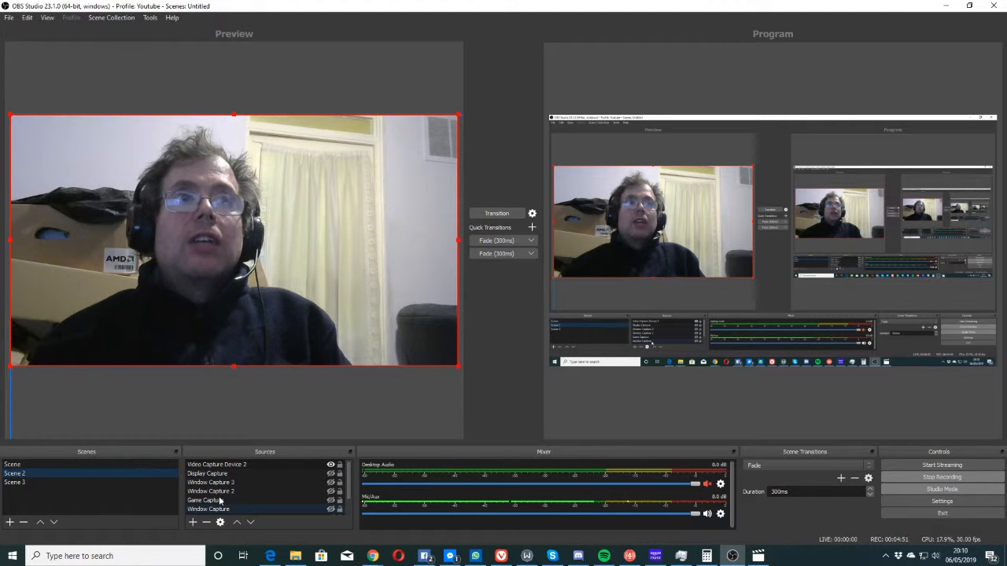
scroll(212, 504, down, 1)
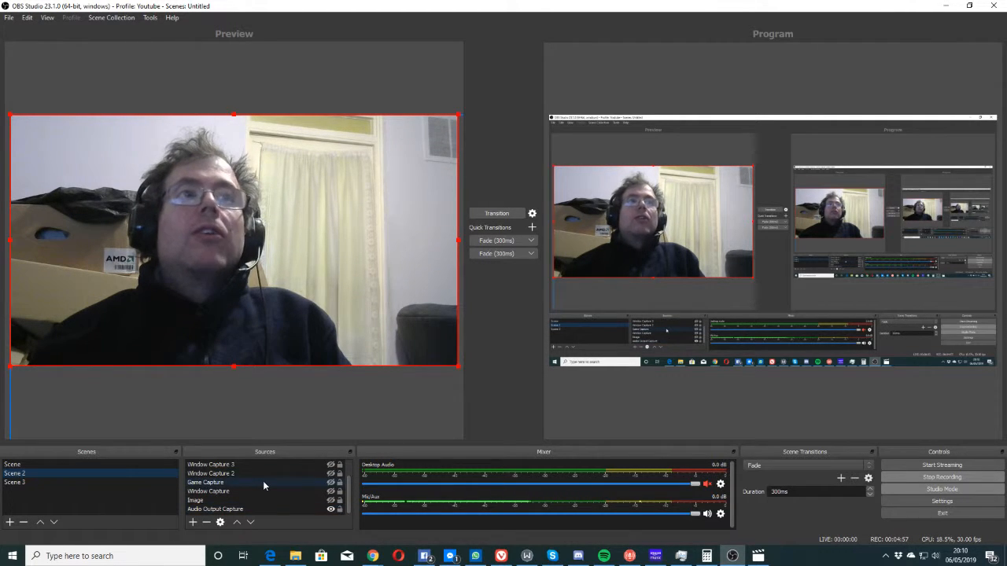
scroll(262, 481, up, 1)
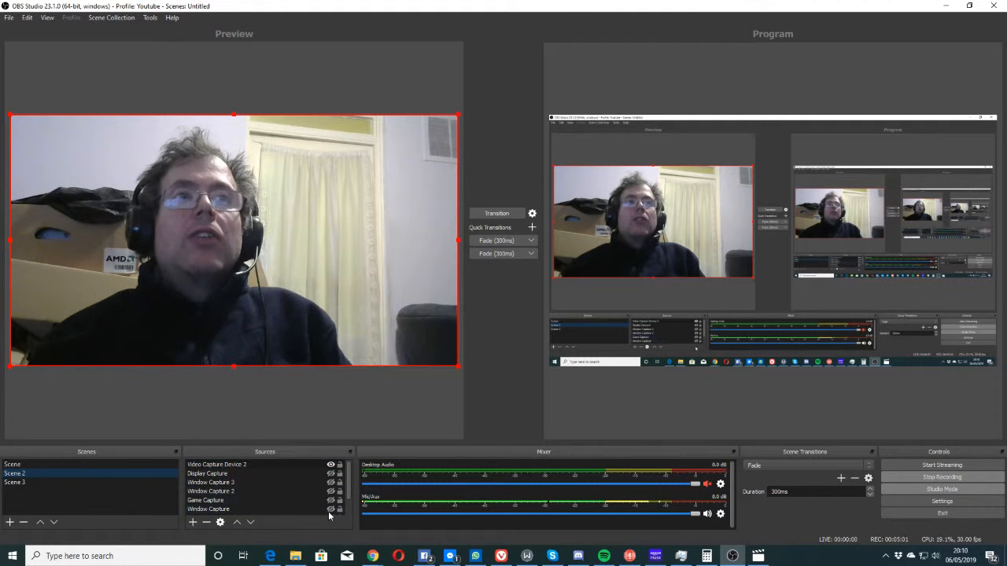
Step: Hide Video Capture Device 2 in Scene 2 and open the properties of Window Capture 3
click(332, 466)
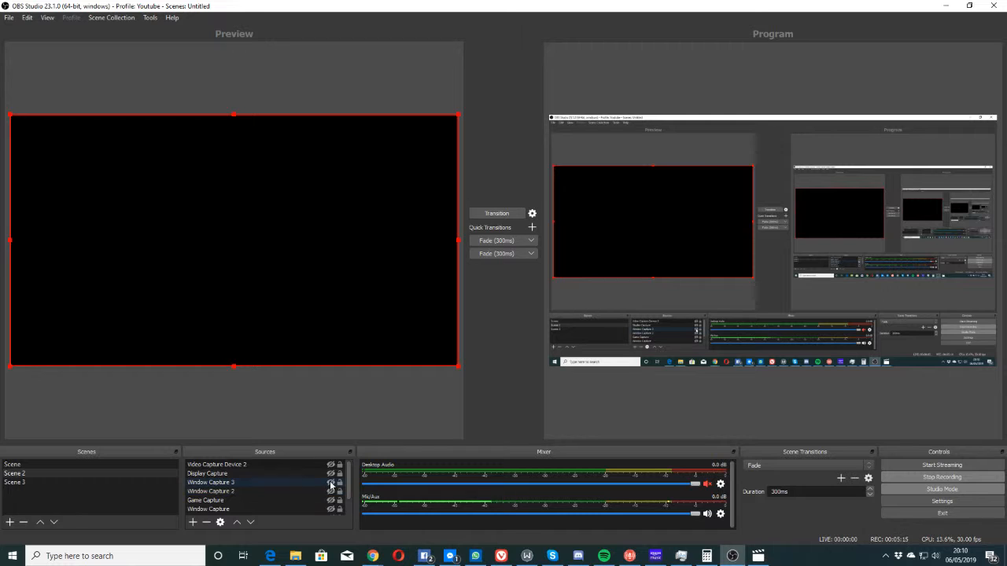
right_click(228, 484)
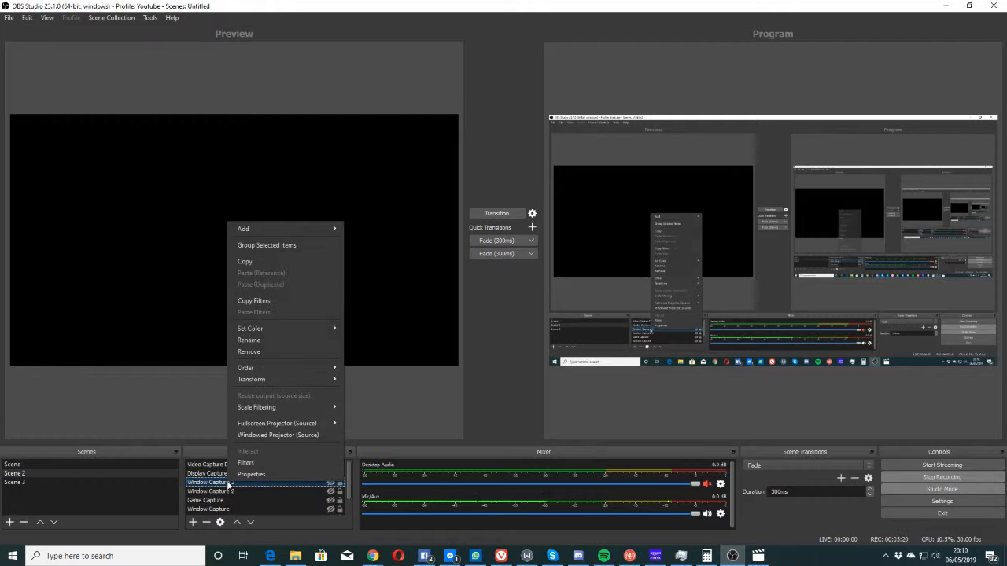
click(267, 467)
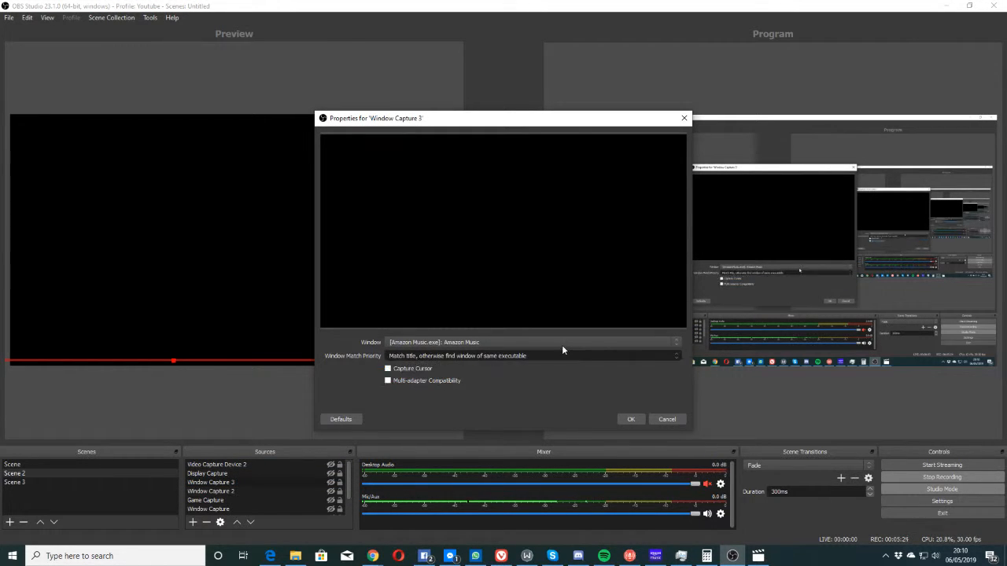
Step: Try Microsoft Edge and Calculator as the captured window for Window Capture 3
click(561, 346)
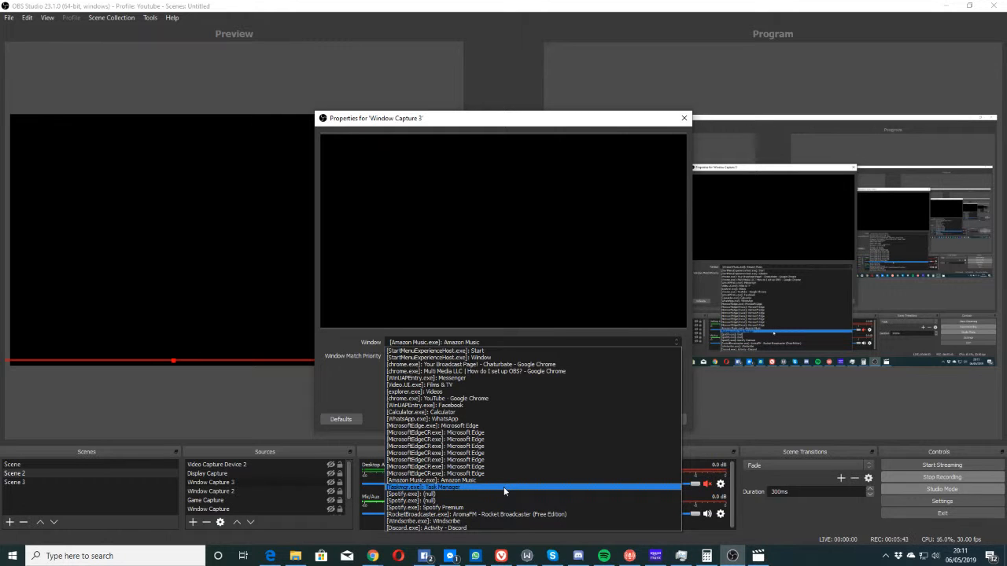
click(502, 424)
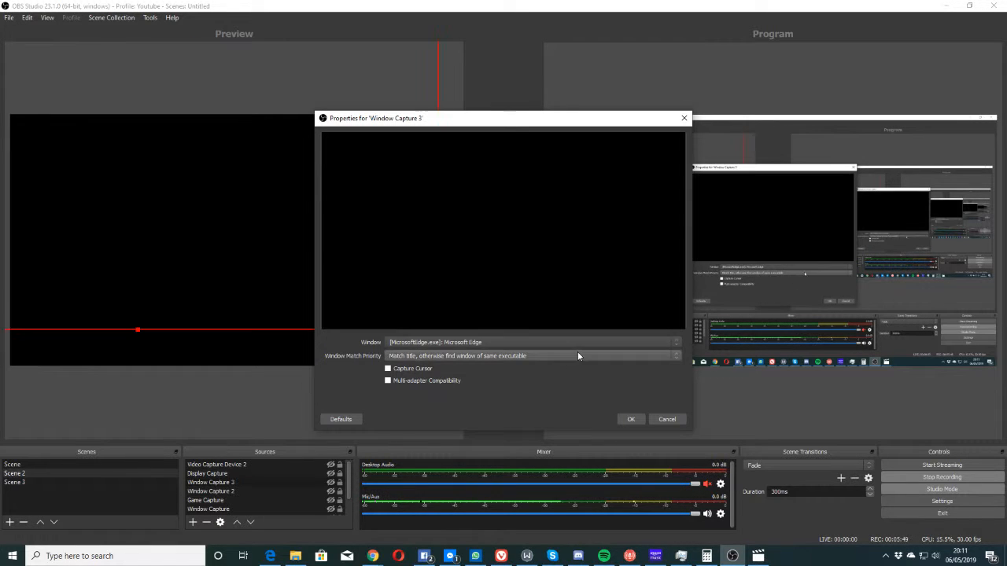
click(575, 344)
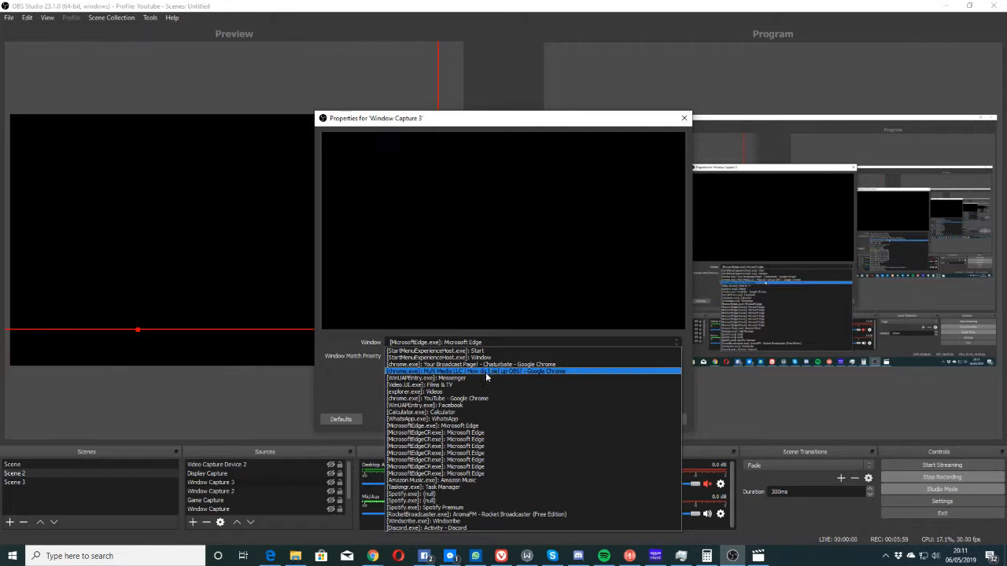
click(439, 411)
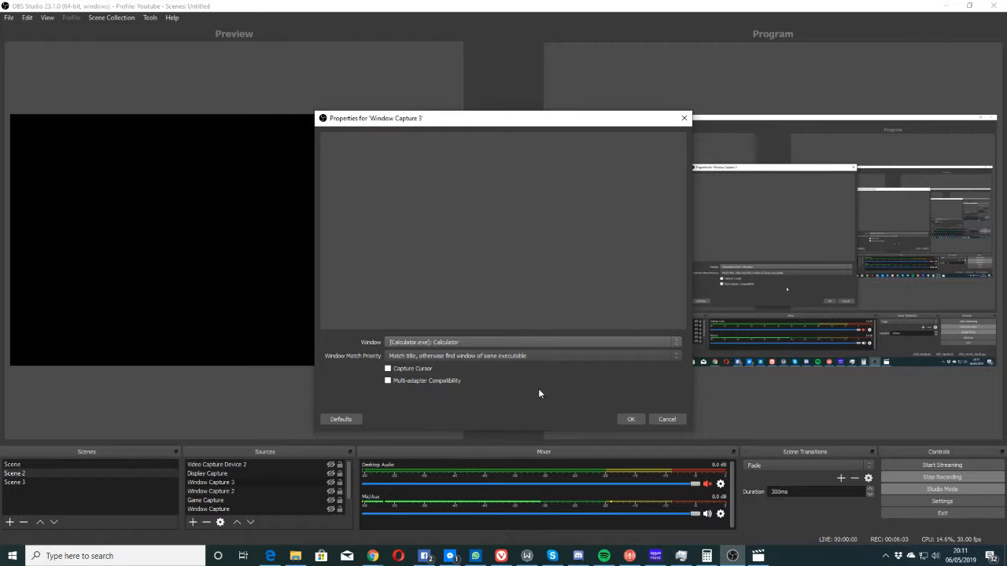
Step: Set Window Capture 3 to capture the "[Spotify.exe]: Spotify Premium" window and accept the properties
click(496, 341)
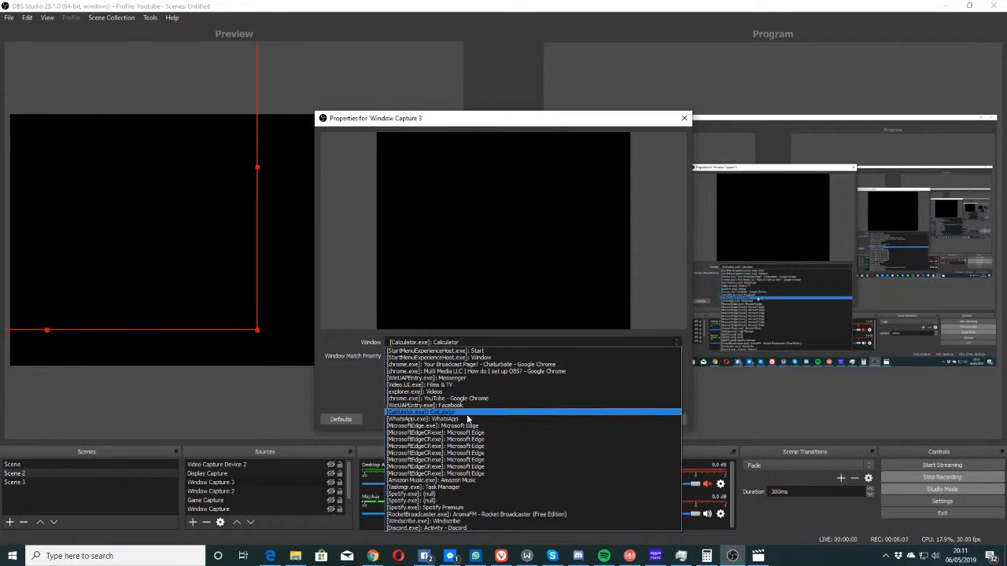
click(460, 508)
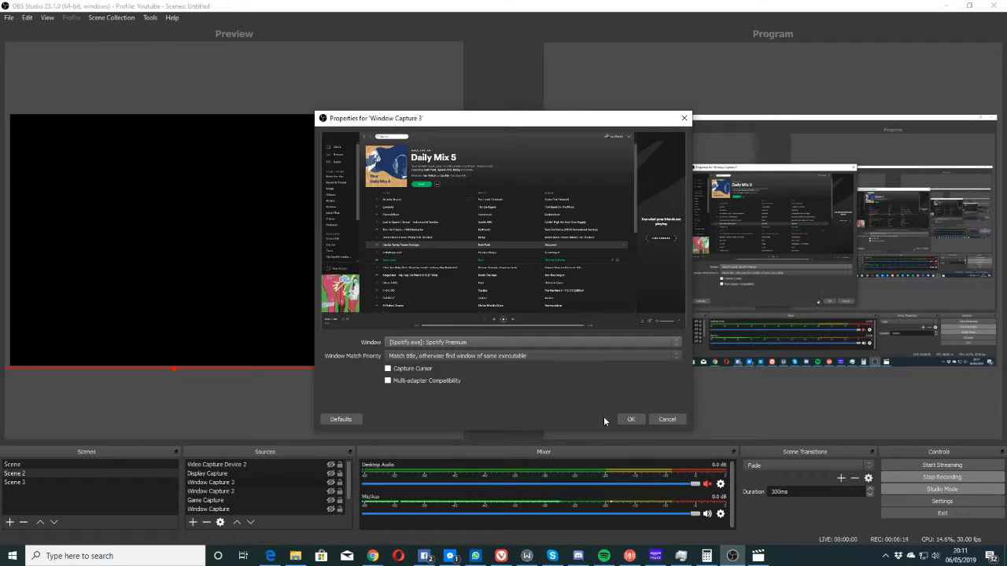
click(626, 421)
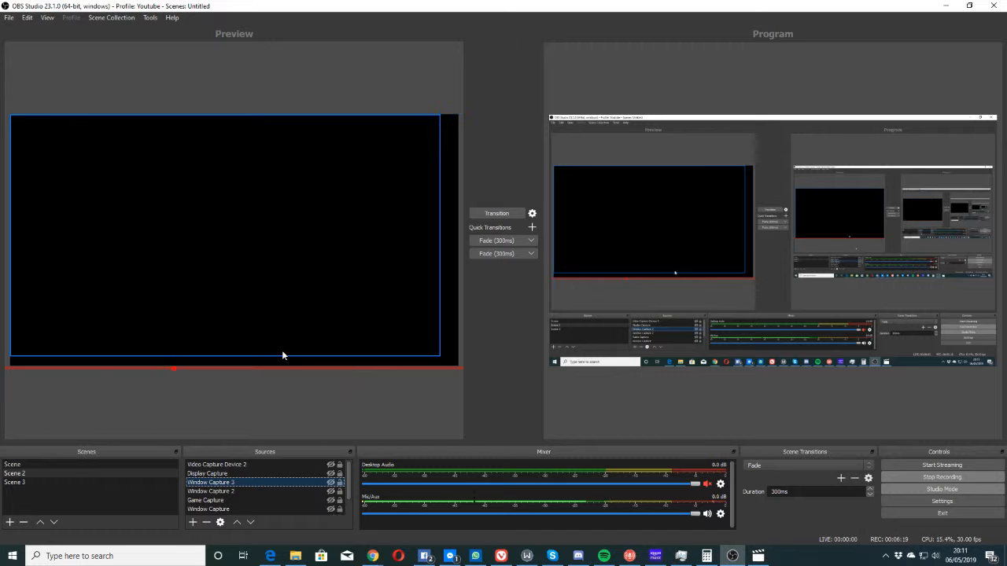
Step: Show the Window Capture 3 source in Scene 2 and fit it to the screen
scroll(335, 495, down, 1)
scroll(334, 496, up, 1)
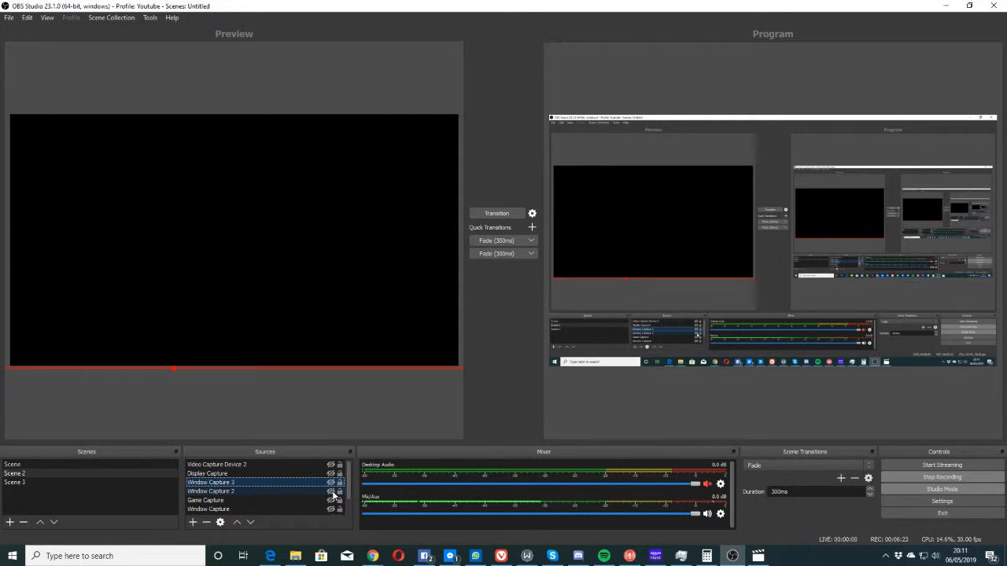
click(330, 483)
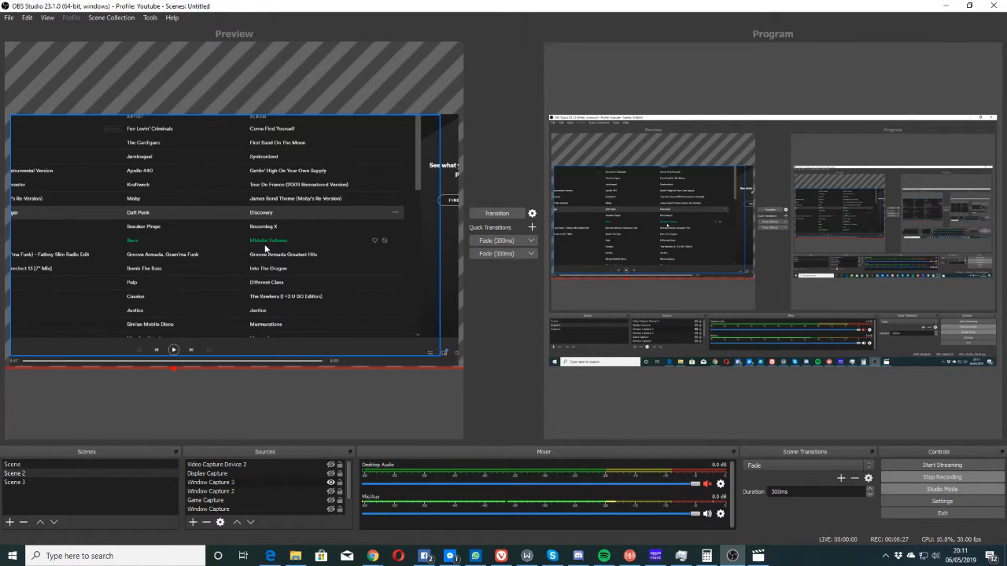
right_click(278, 187)
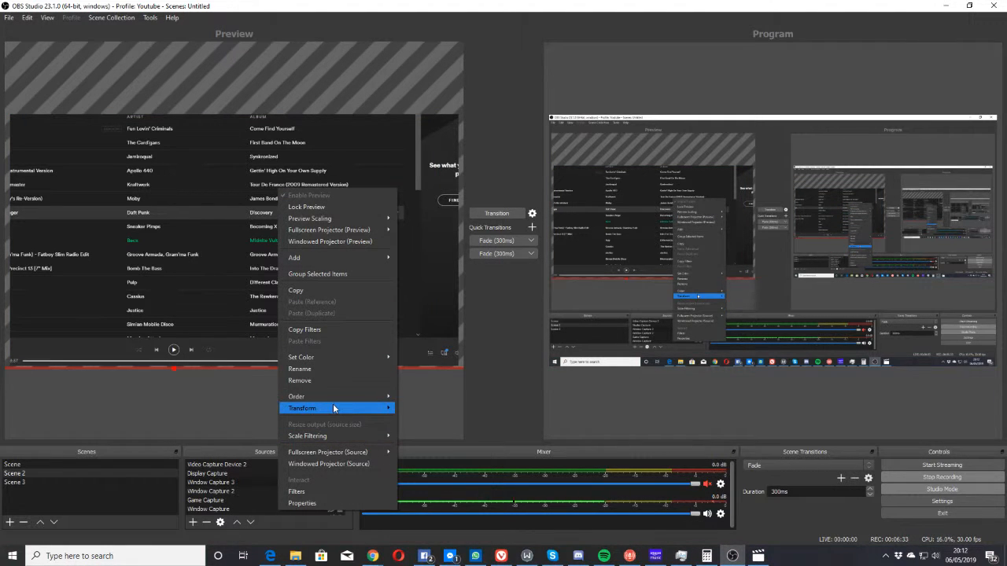
mouse_move(333, 407)
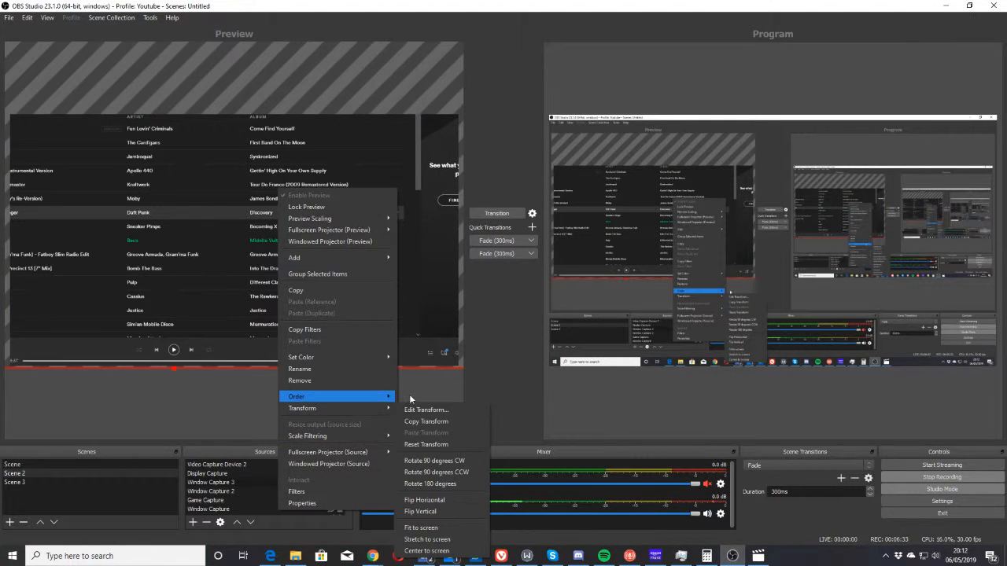
click(429, 528)
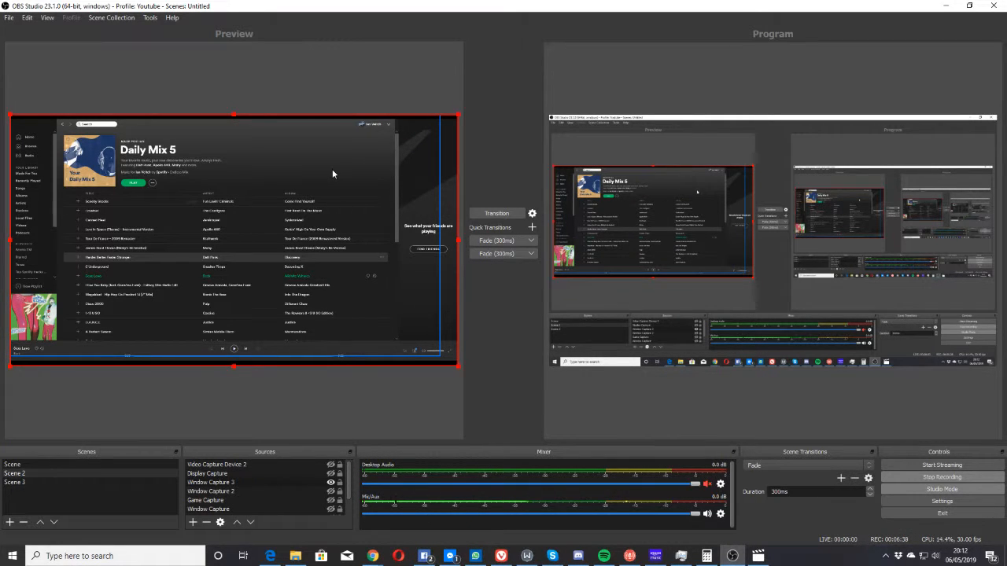
Step: Hide Window Capture 3, show Video Capture Device 2 and transition Scene 2 to the program output
click(330, 484)
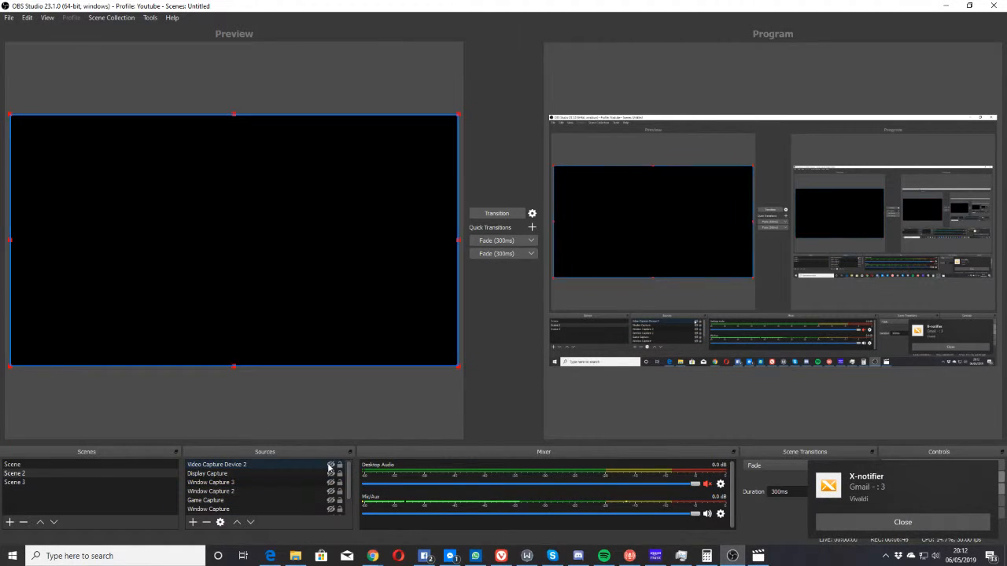
click(330, 464)
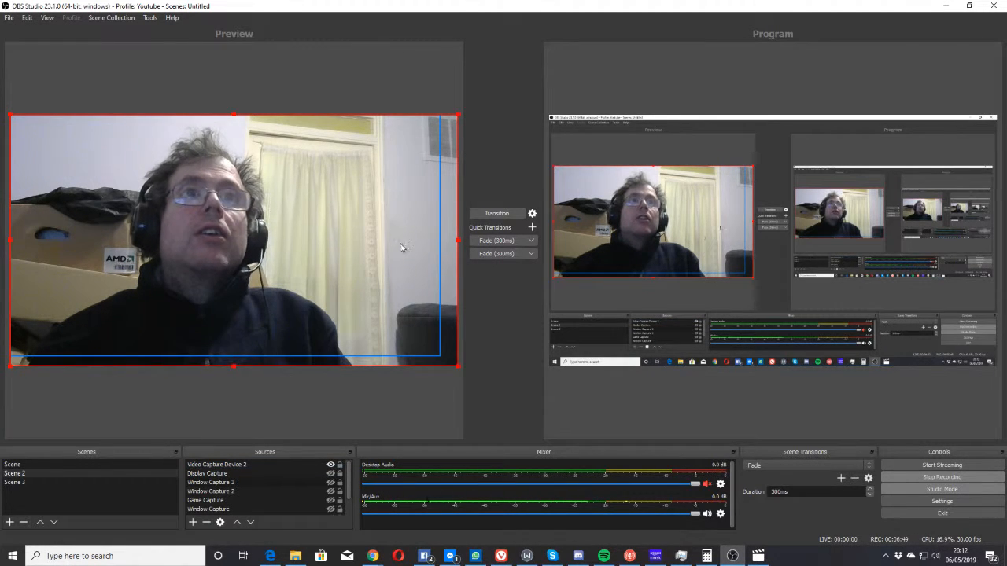
click(497, 214)
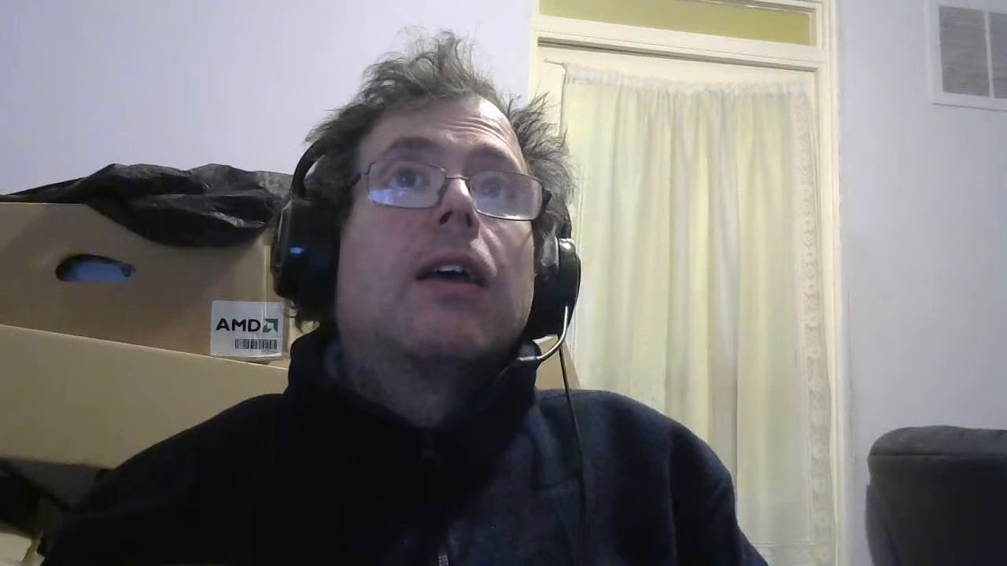